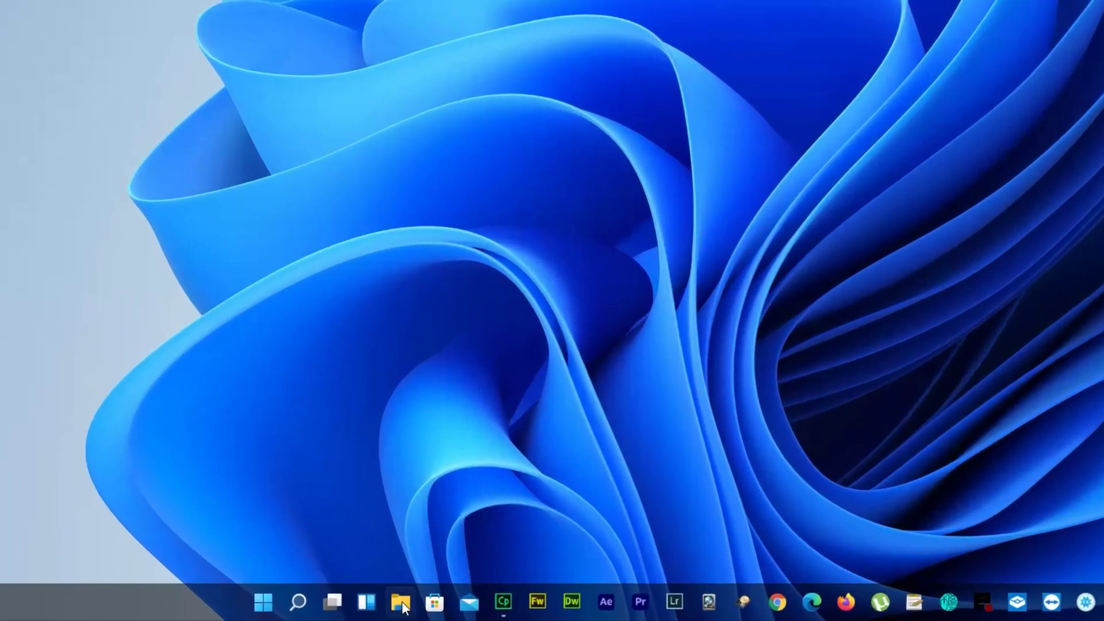
# - Check this PC's specs on the About page, then search Google for 'pc health check download'
pyautogui.rightClick(334, 611)
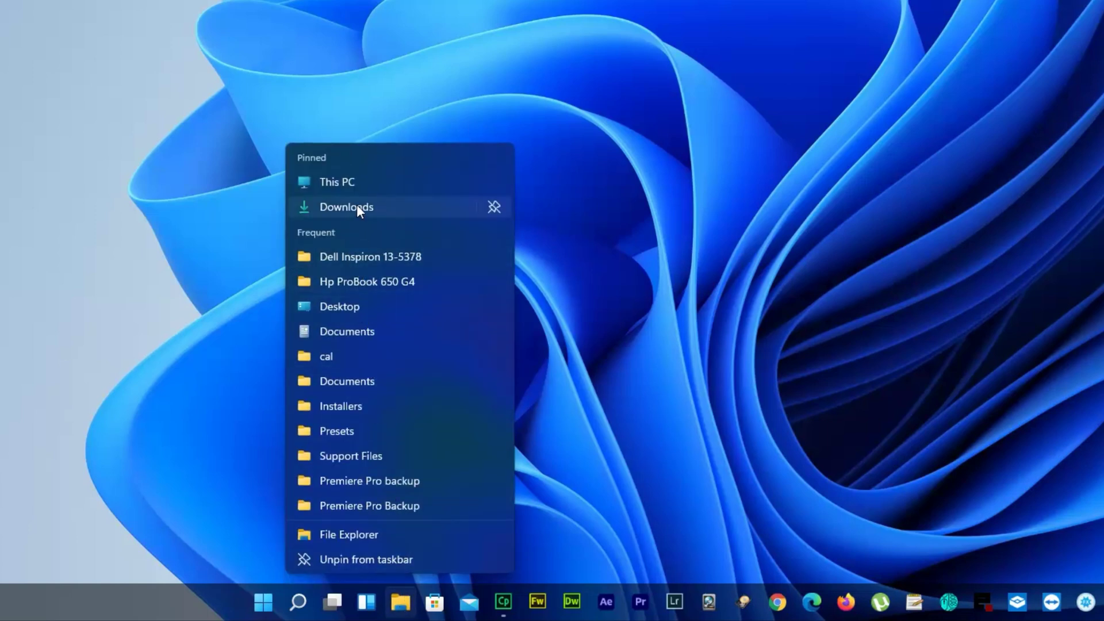
pyautogui.rightClick(347, 181)
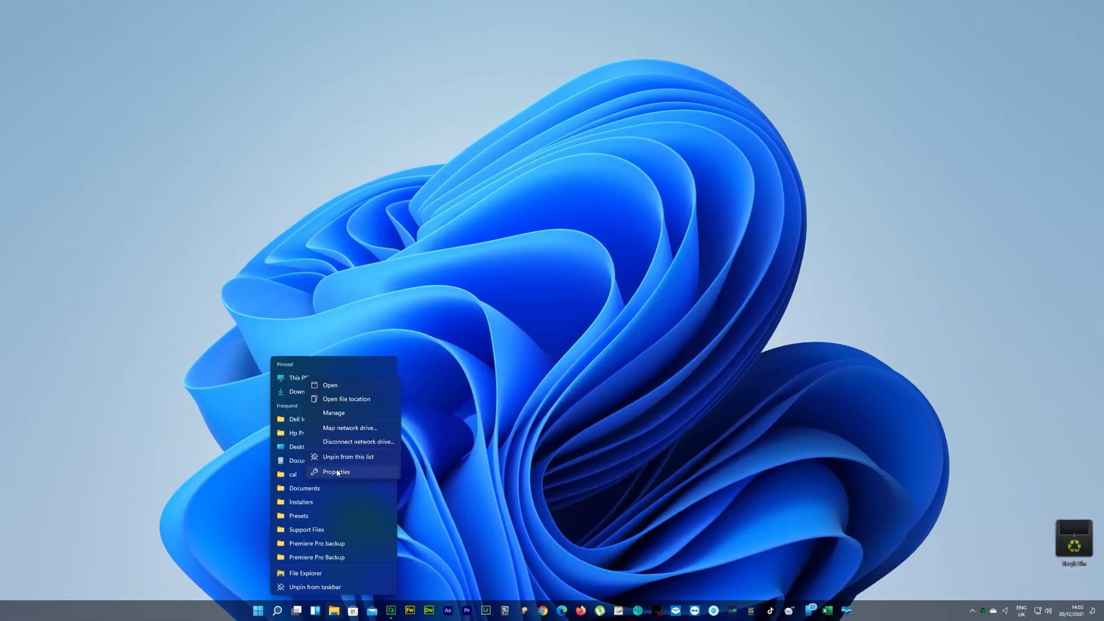
pyautogui.click(337, 473)
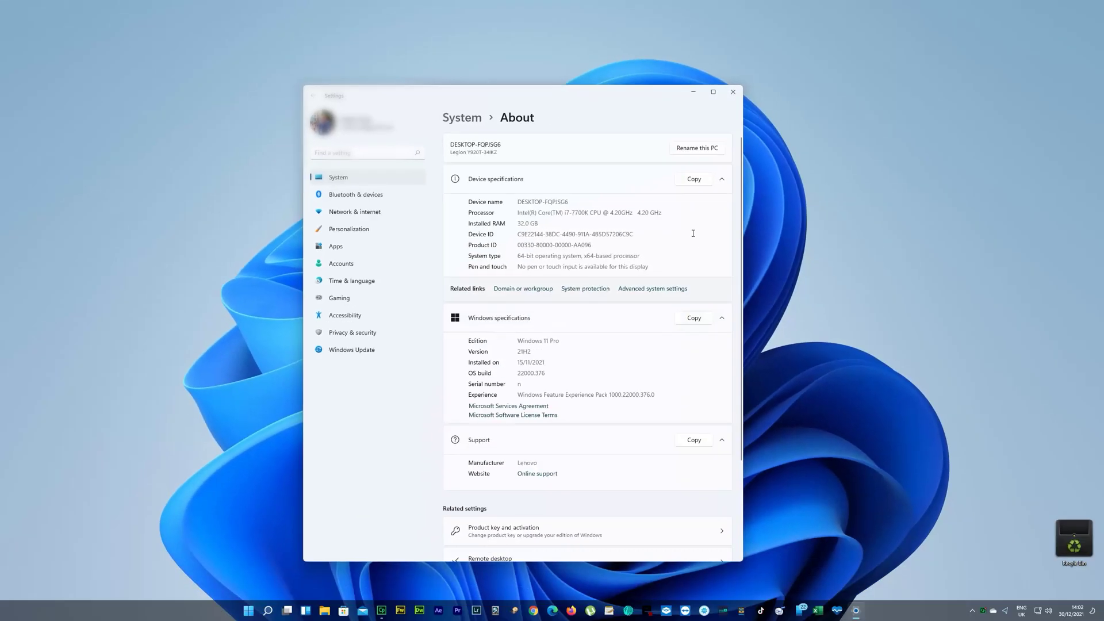
pyautogui.click(729, 95)
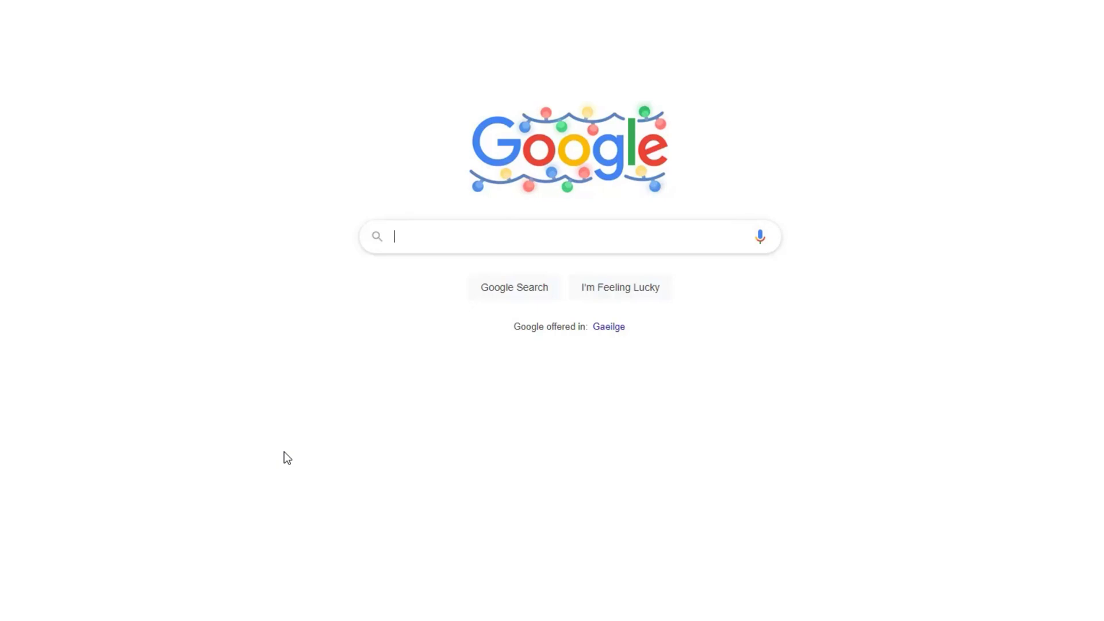
pyautogui.write('pc ')
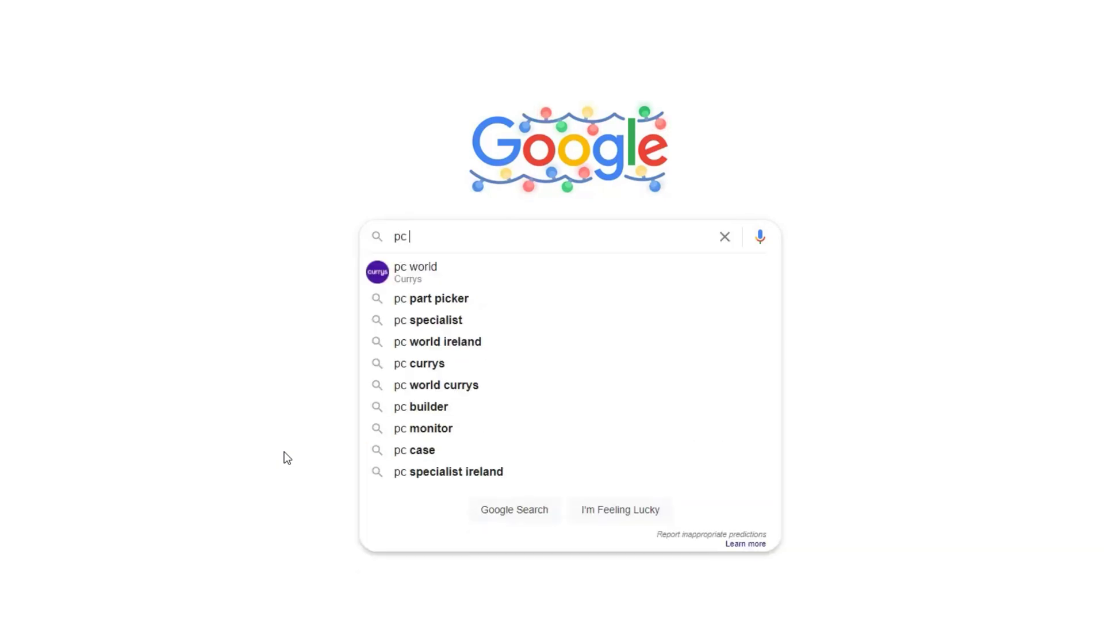
pyautogui.write('hea')
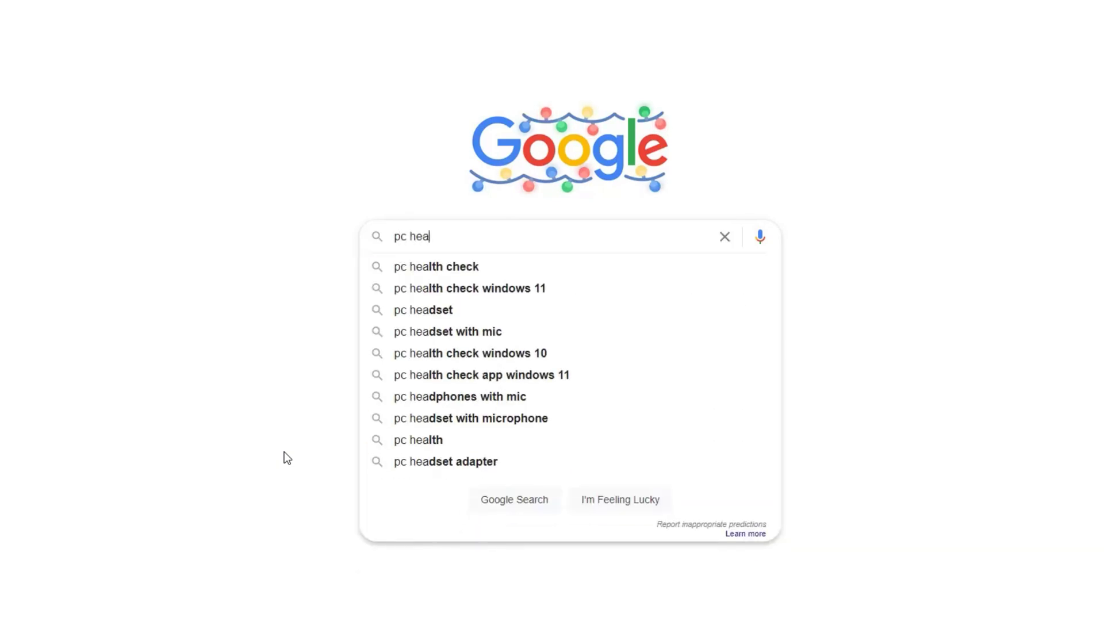
pyautogui.write('lth')
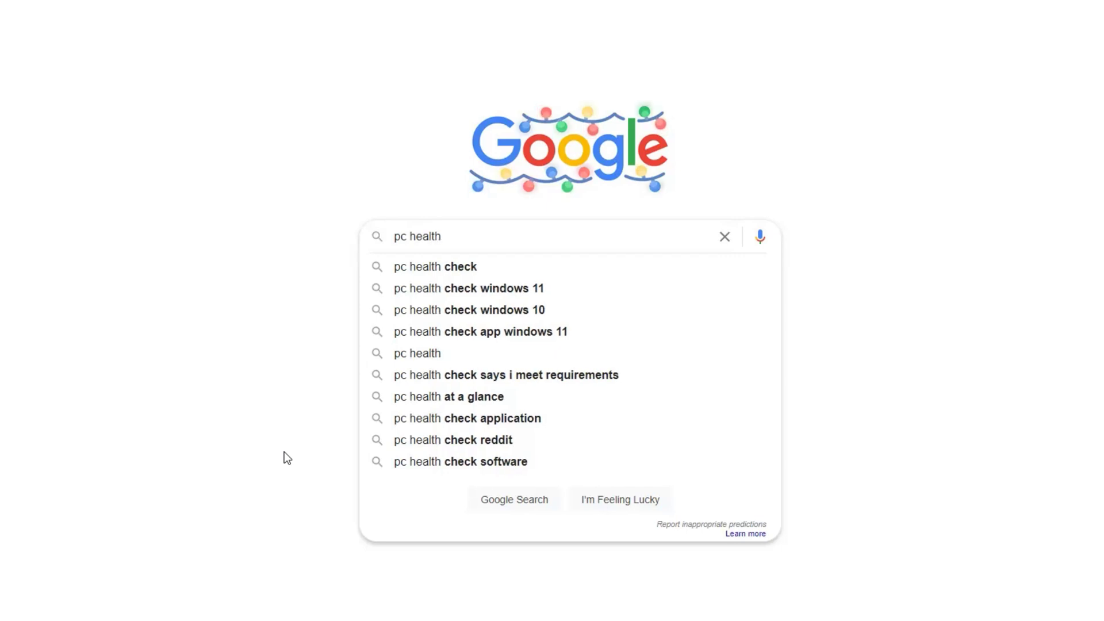
pyautogui.write(' ch')
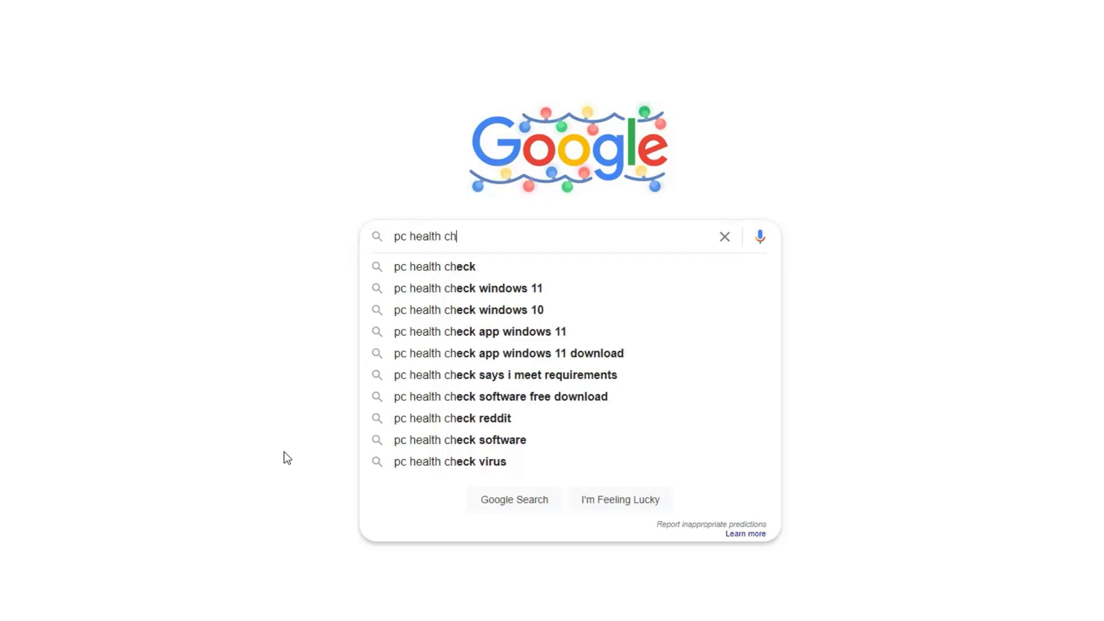
pyautogui.write('eck ')
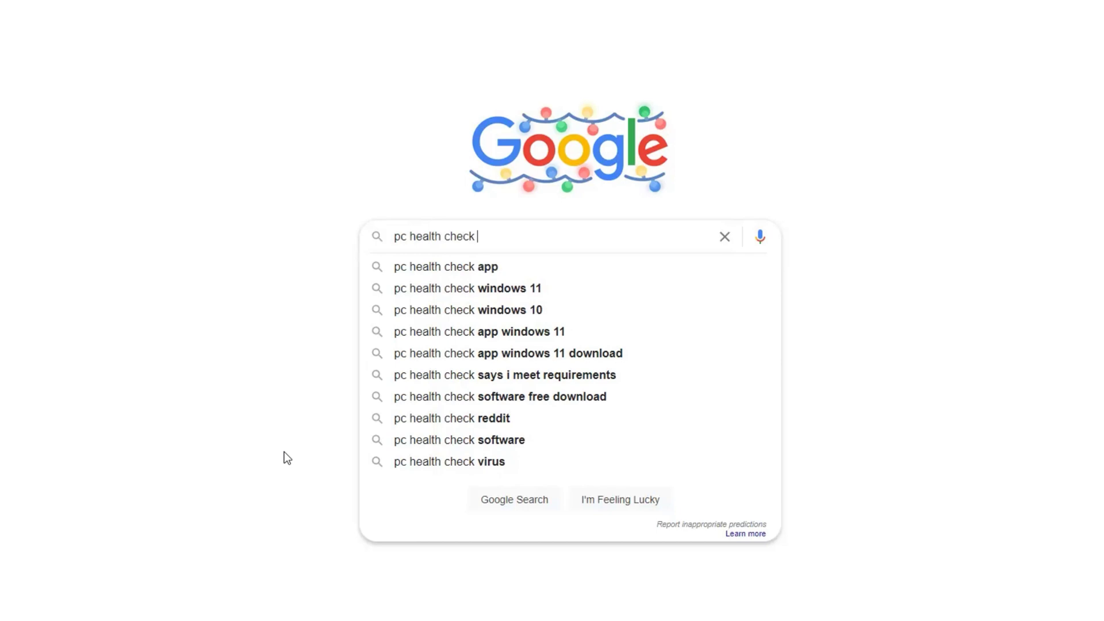
pyautogui.write('dow')
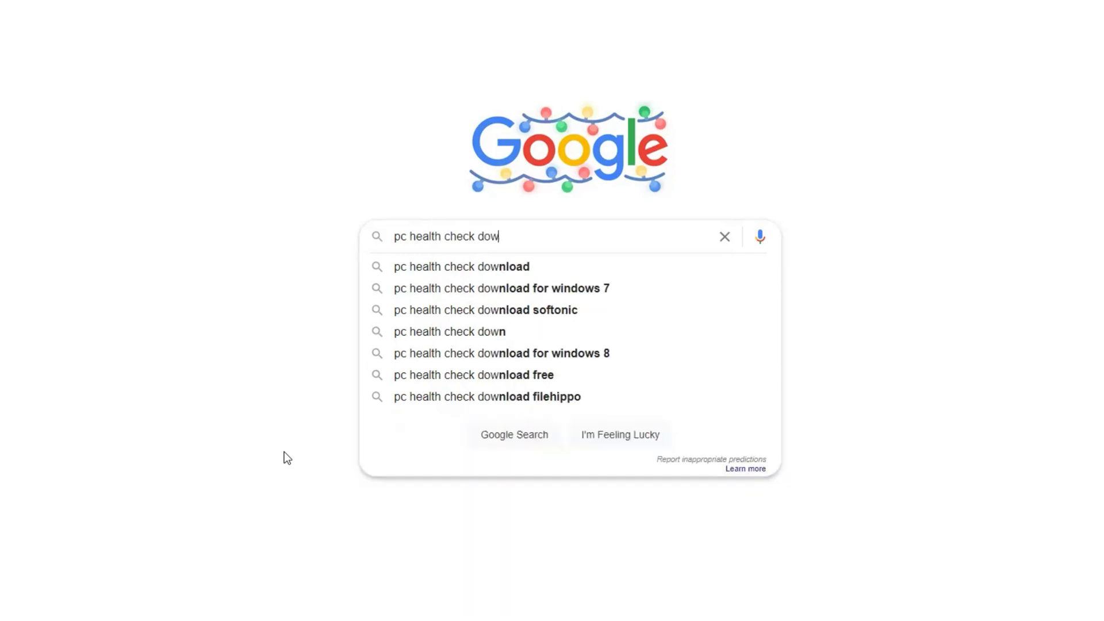
pyautogui.write('nloa')
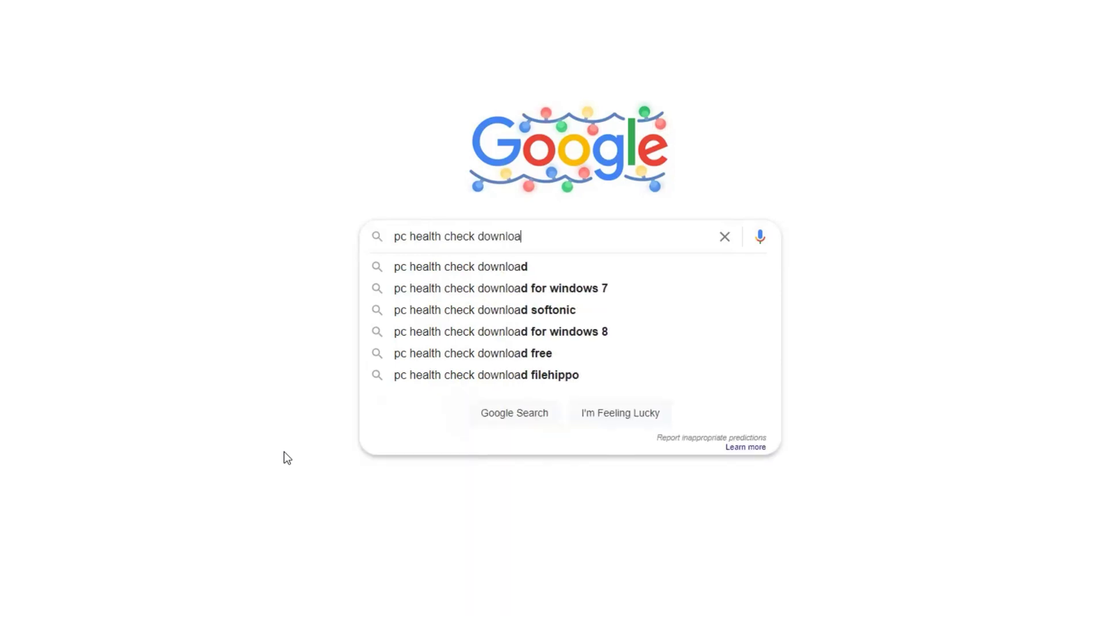
pyautogui.write('d')
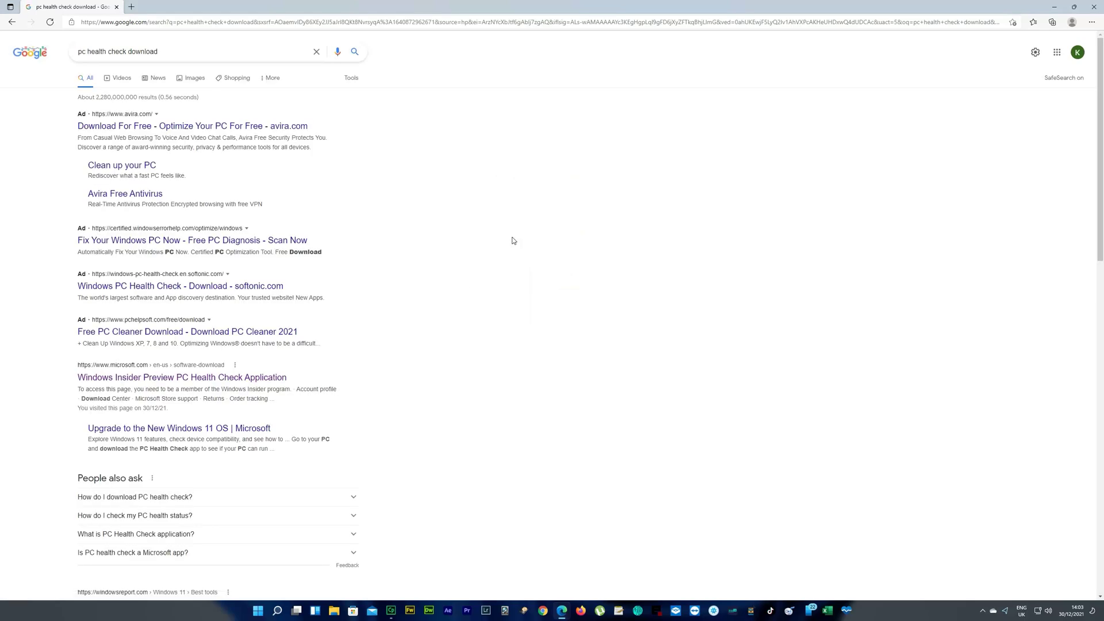
# - Scroll the results and open 'PC Health Check Download (2021 Latest) - FileHorse'
pyautogui.scroll(-3, 513, 241)
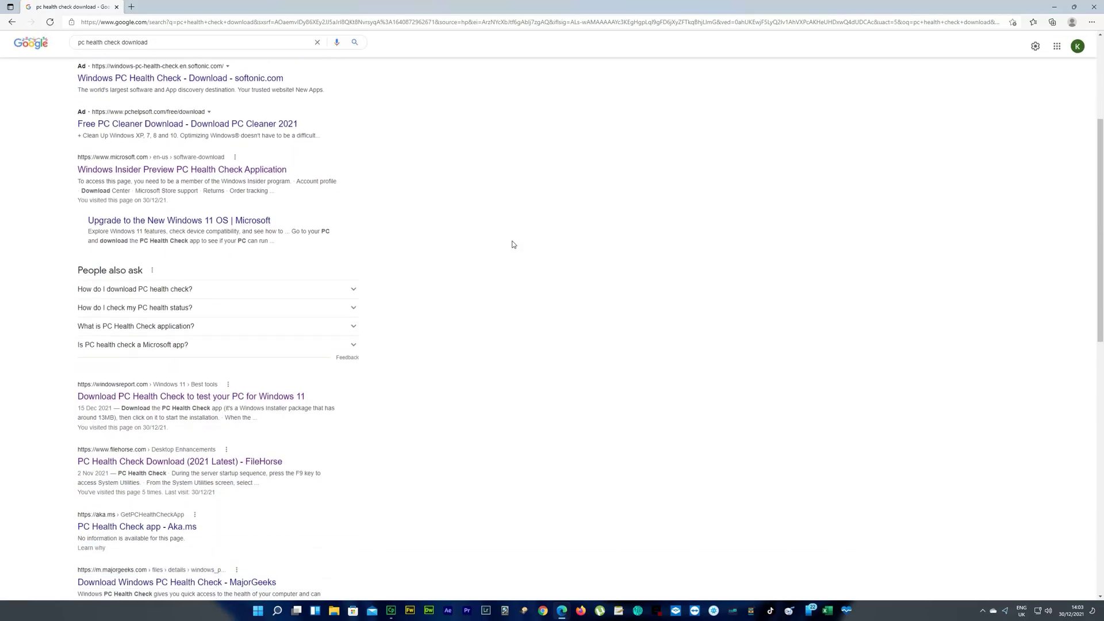
pyautogui.scroll(-3, 513, 245)
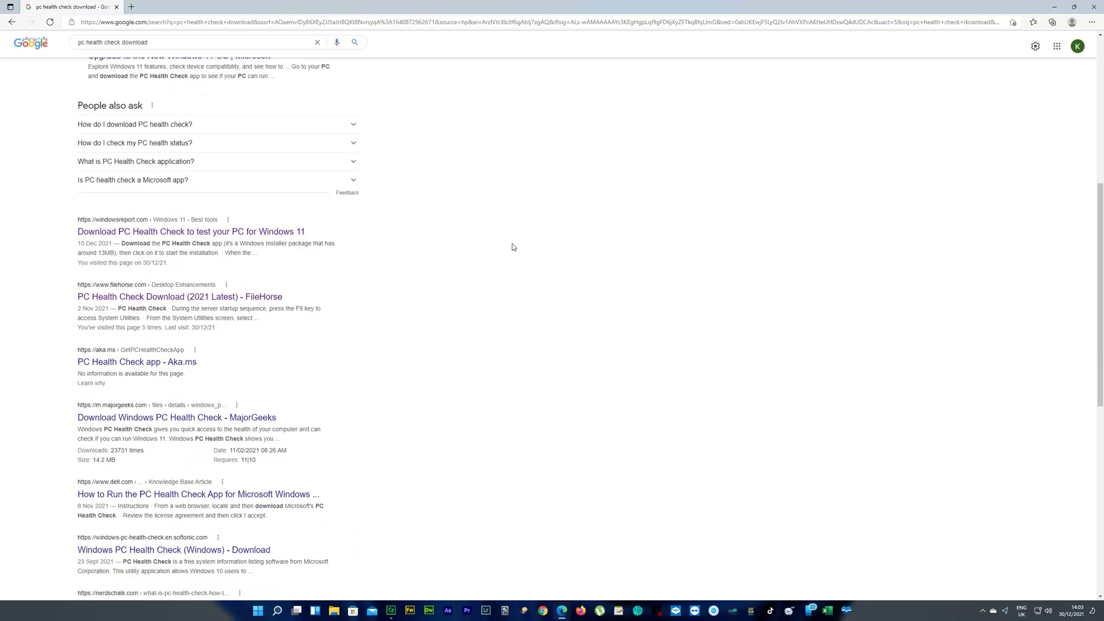
pyautogui.scroll(-1, 513, 247)
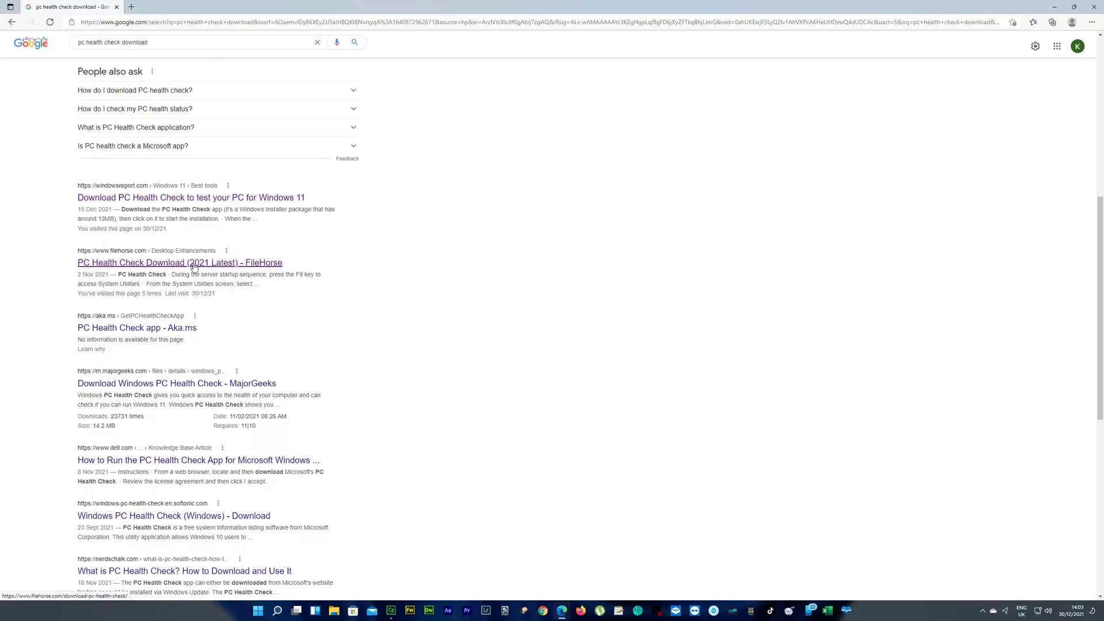
pyautogui.click(163, 264)
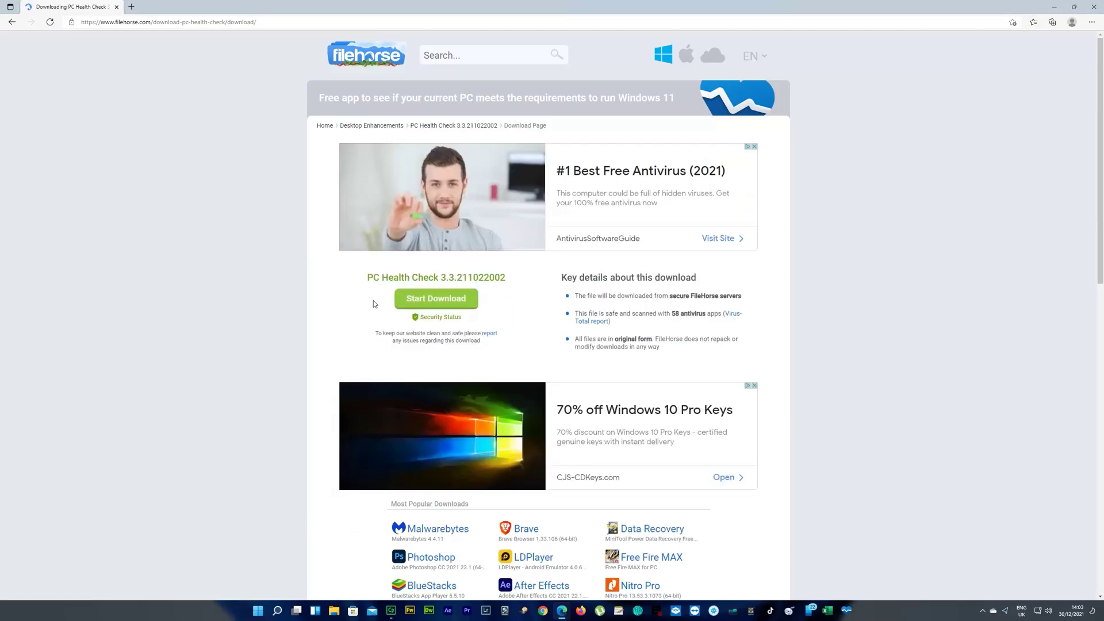
# - Download WindowsPCHealthCheckSetup.msi from FileHorse, then close the browser
pyautogui.click(436, 299)
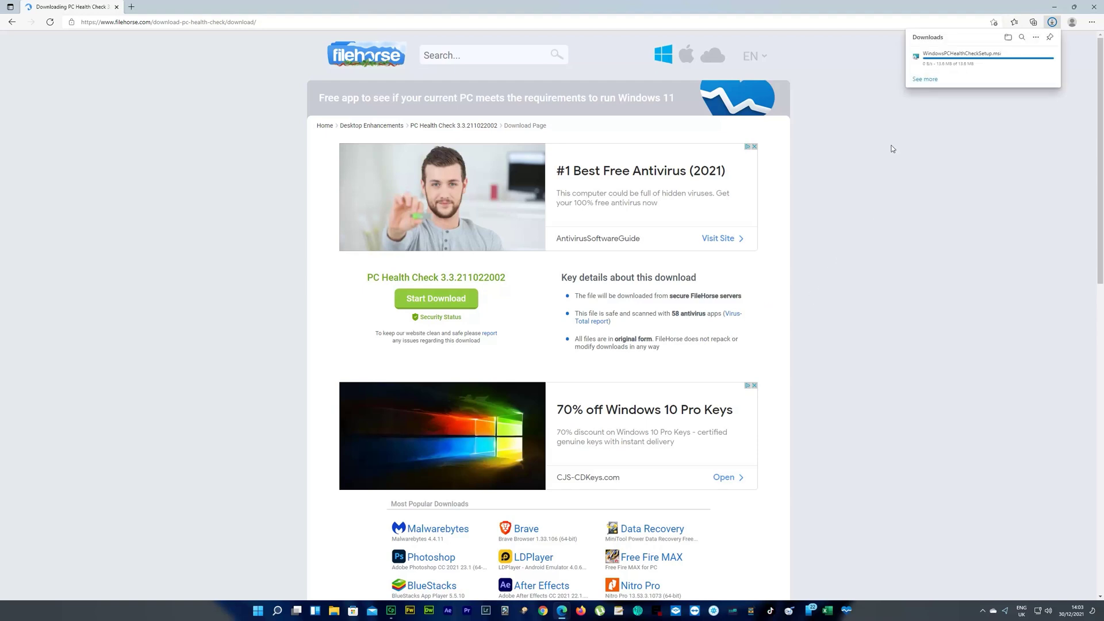
pyautogui.click(1094, 10)
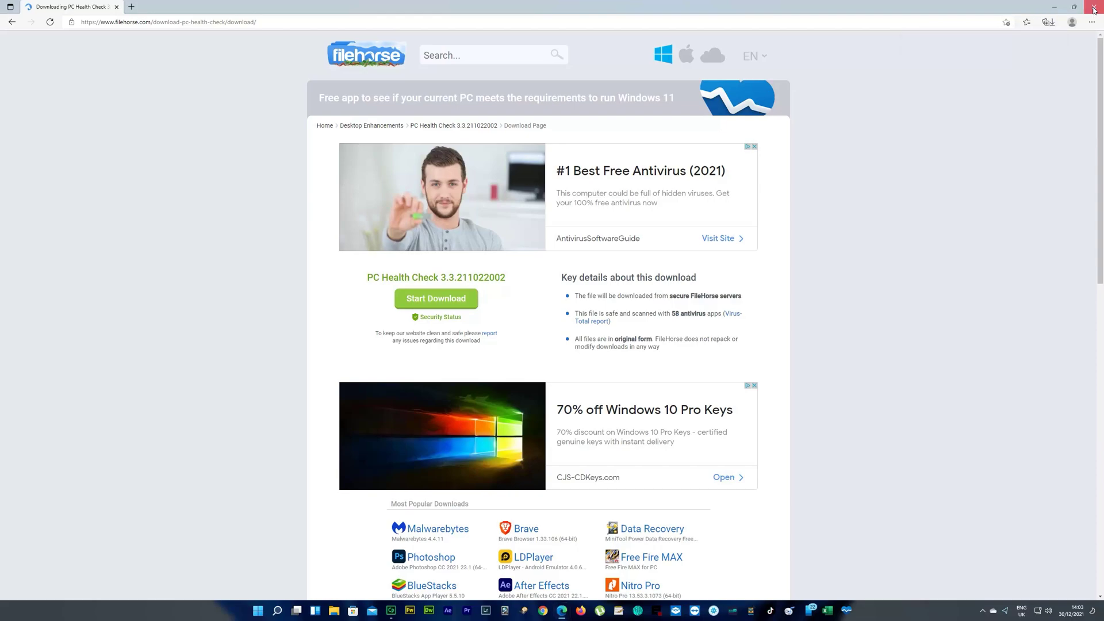
pyautogui.click(1093, 10)
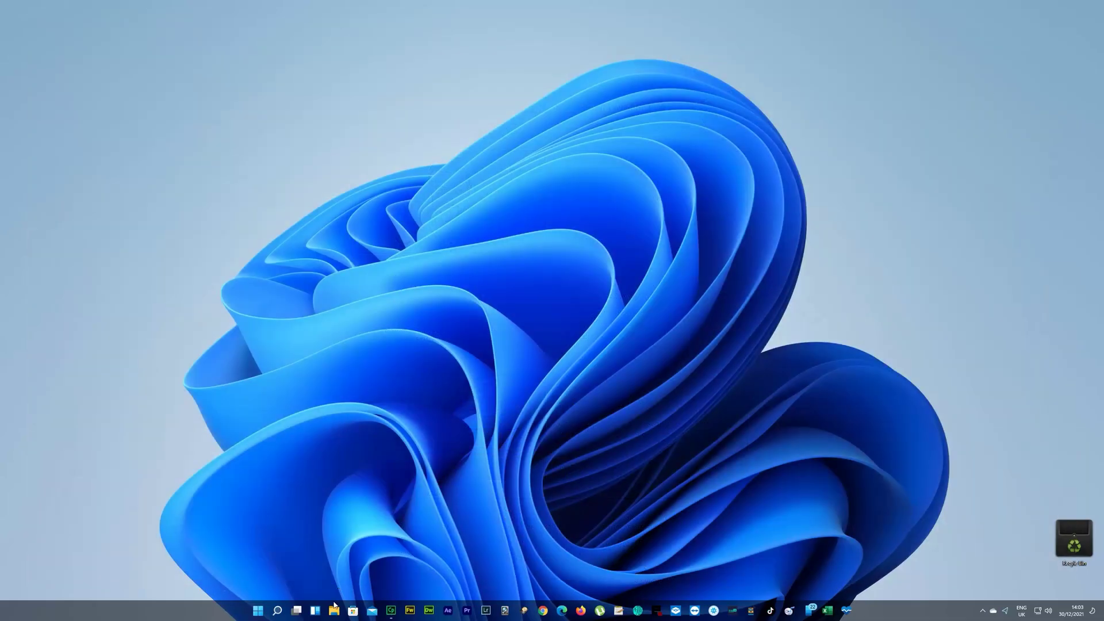
# - Run WindowsPCHealthCheckSetup from the Downloads folder, confirming the security warning
pyautogui.rightClick(334, 604)
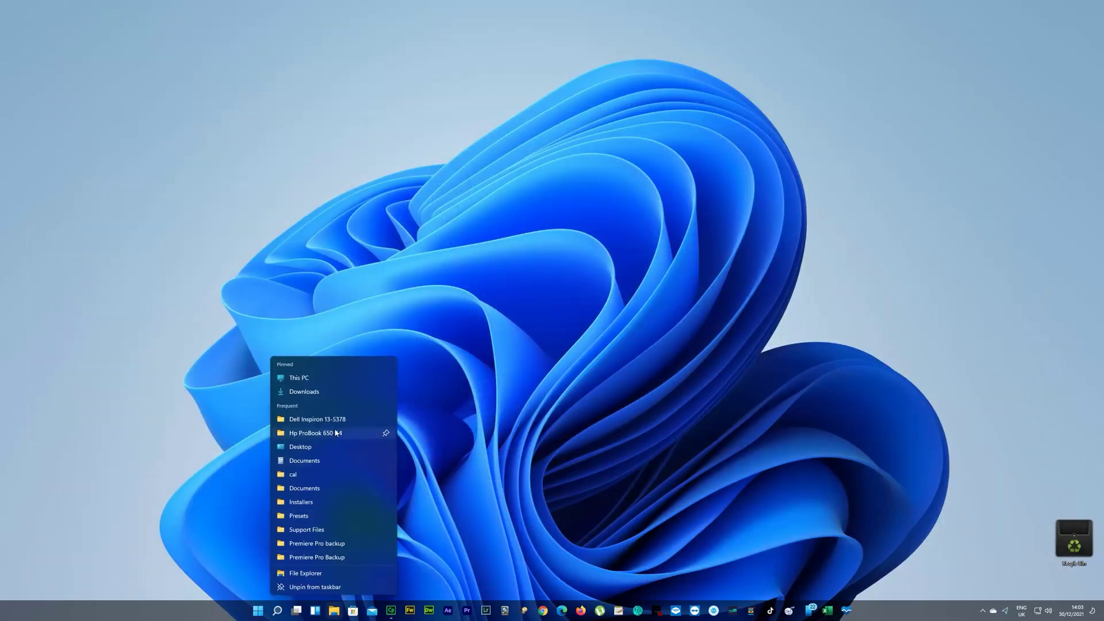
pyautogui.click(311, 394)
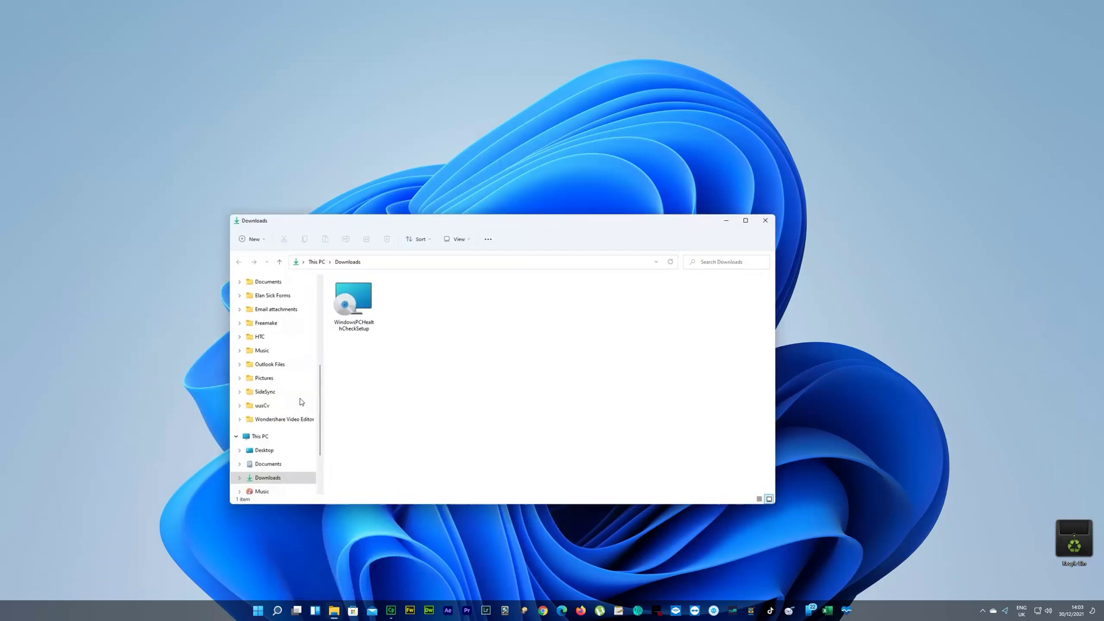
pyautogui.doubleClick(347, 298)
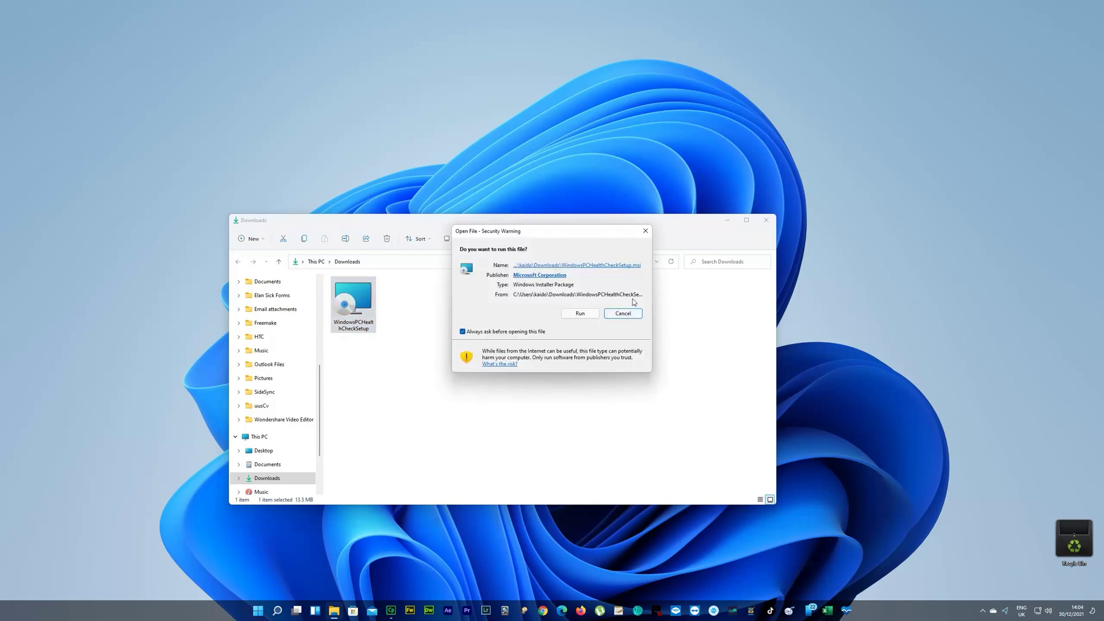
pyautogui.click(576, 311)
# - Close File Explorer, accept the licence agreement and install PC Health Check
pyautogui.click(771, 220)
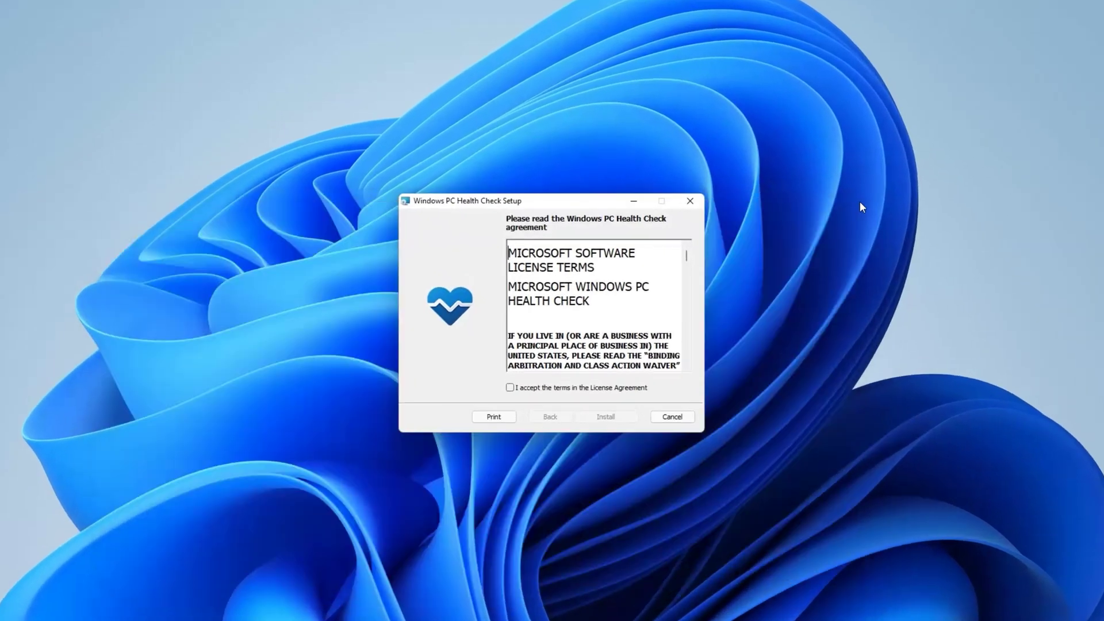
pyautogui.click(517, 389)
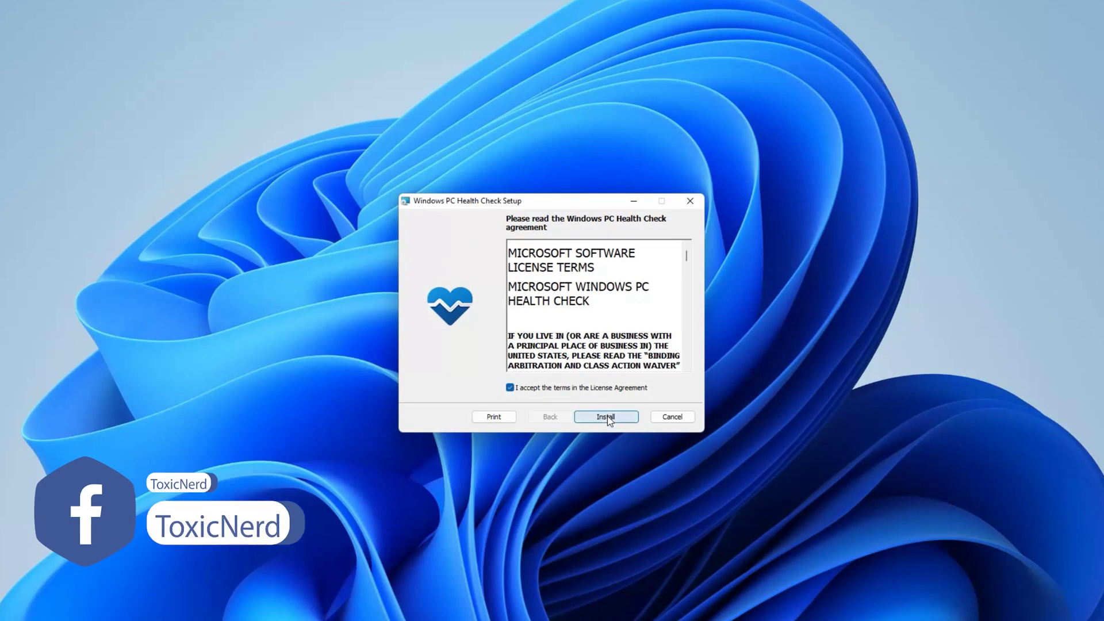
pyautogui.click(607, 417)
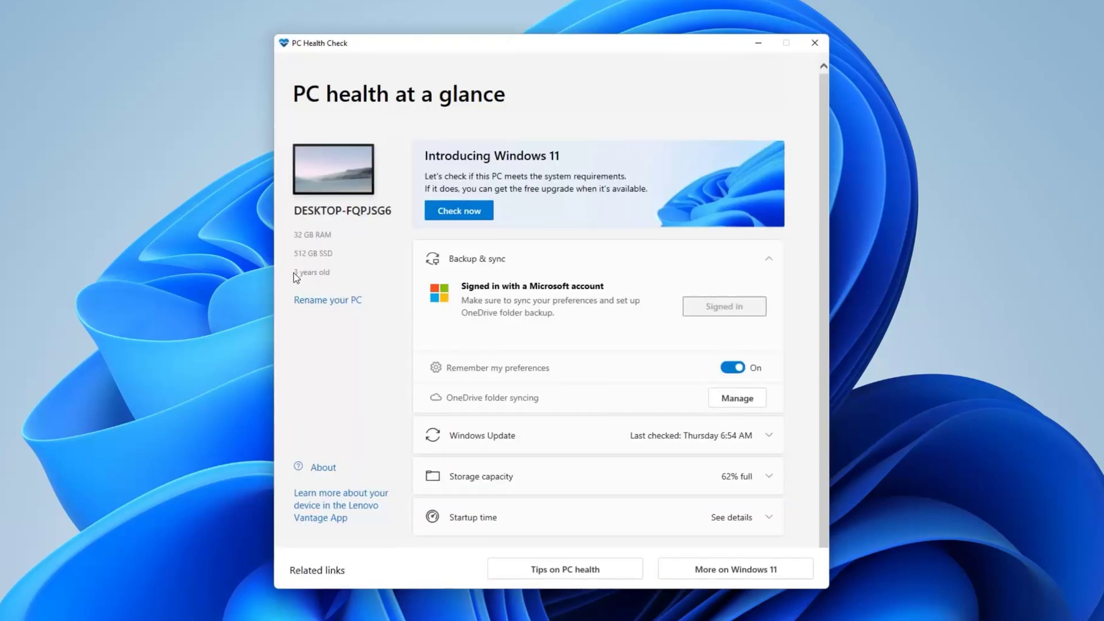
# - Highlight the PC's age, '3 years old', then close PC Health Check
pyautogui.moveTo(294, 272); pyautogui.dragTo(329, 275)
pyautogui.click(373, 280)
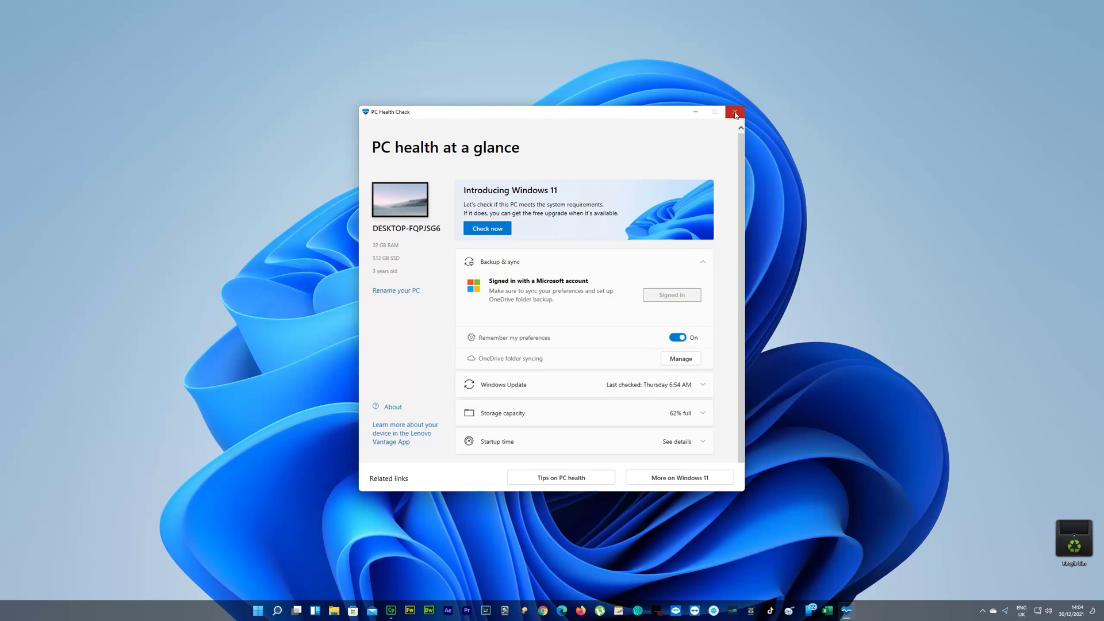
pyautogui.click(735, 114)
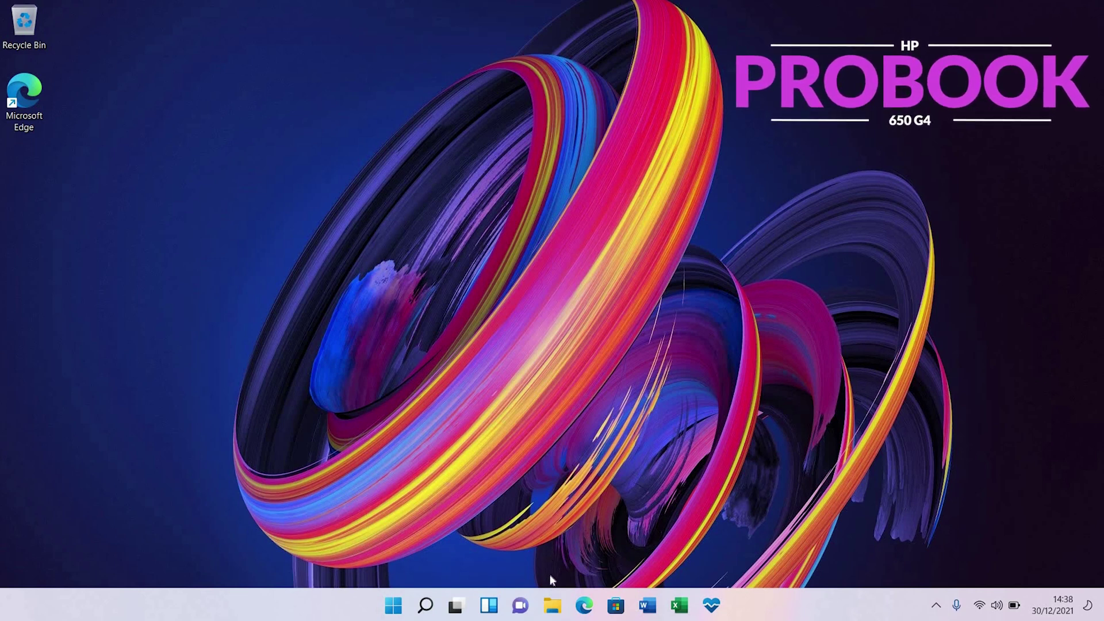
# - Open This PC's Properties to show the i5-8250U, 16.0 GB RAM, Windows 11 Pro About page
pyautogui.click(551, 607)
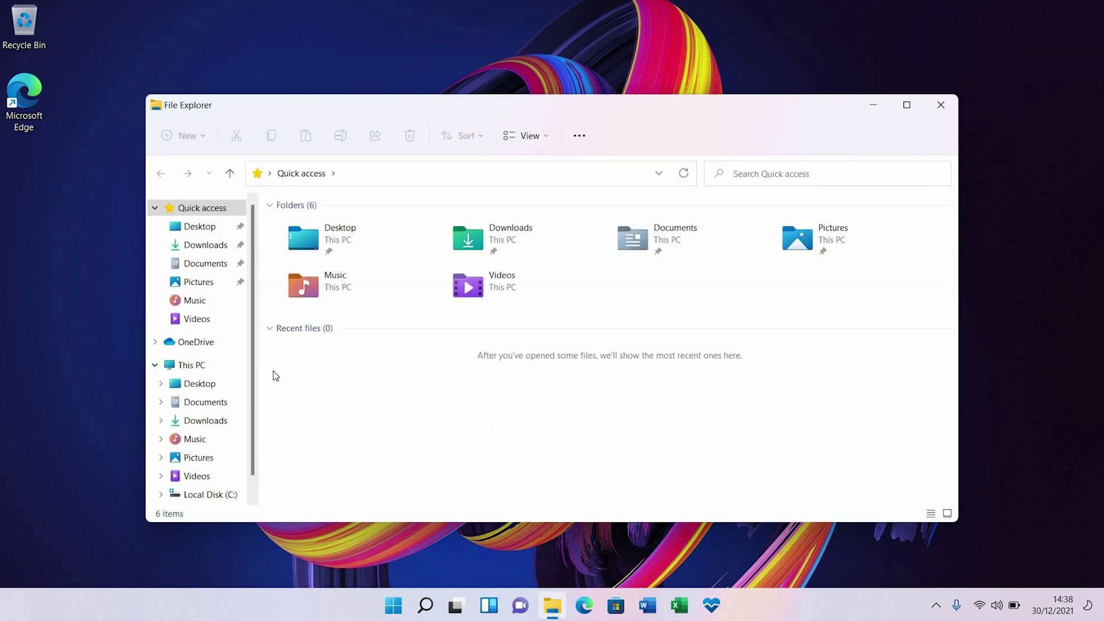
pyautogui.rightClick(200, 371)
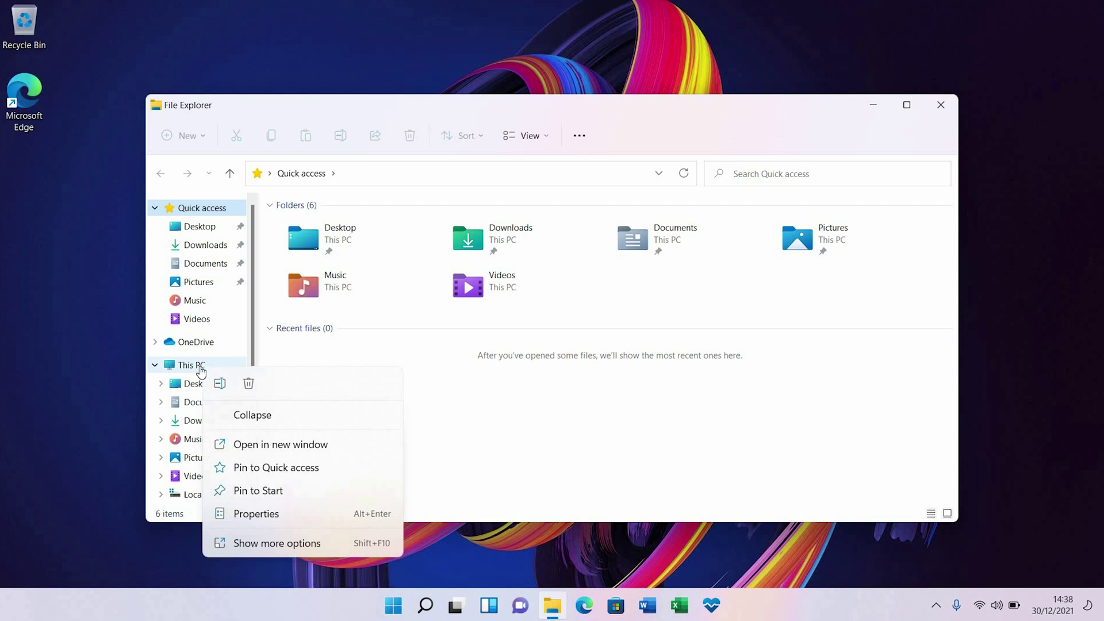
pyautogui.click(257, 514)
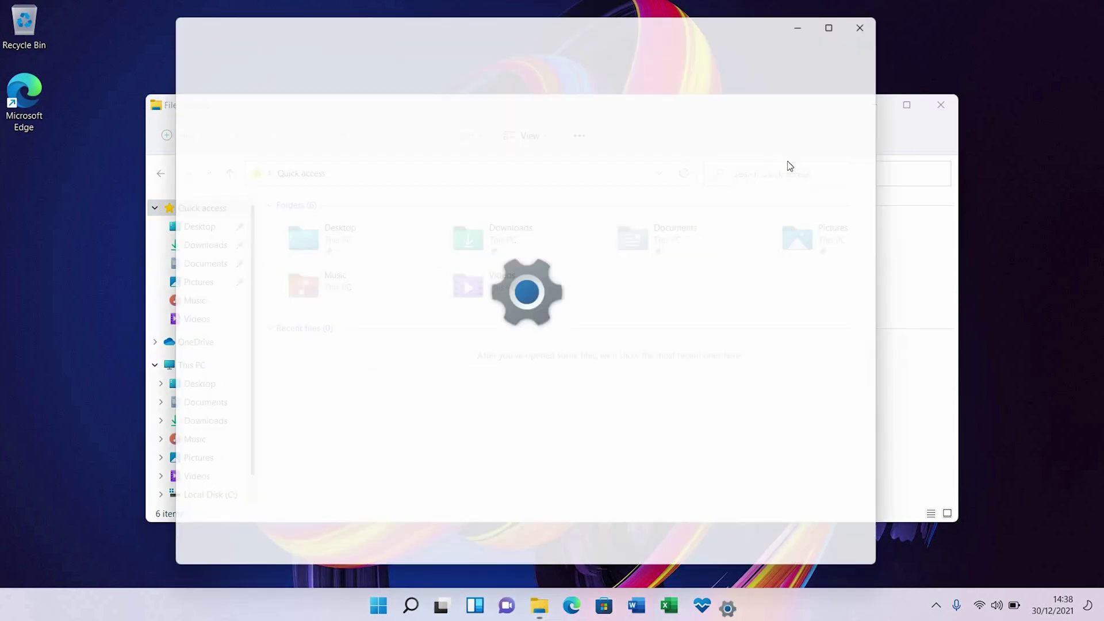
pyautogui.click(941, 105)
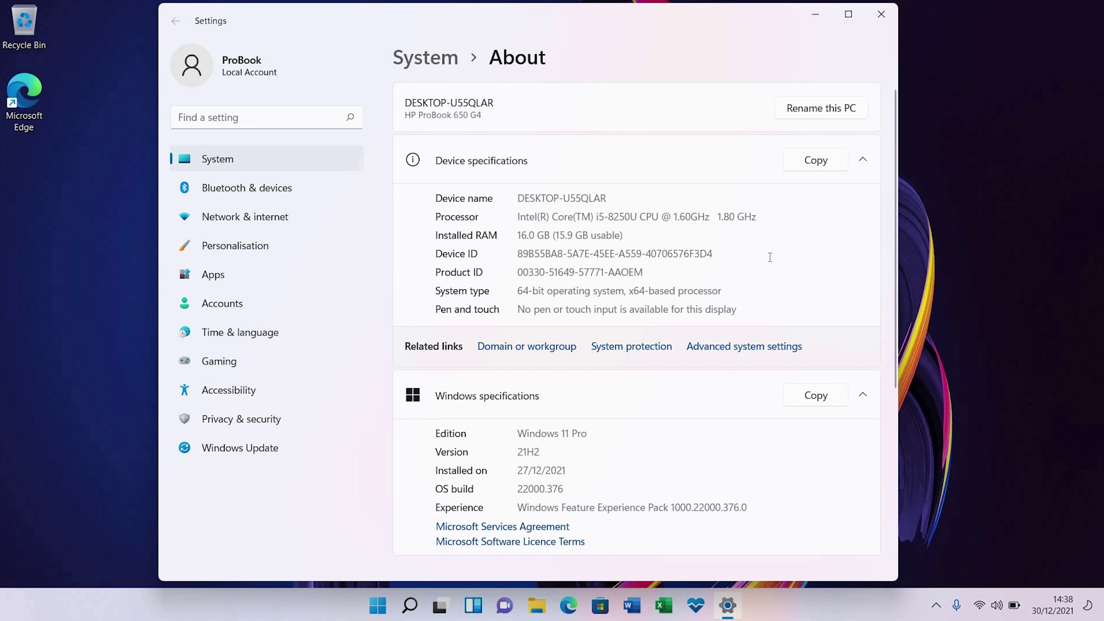
# - Close Settings, open PC Health Check and highlight the laptop's age, '3 years old'
pyautogui.click(891, 21)
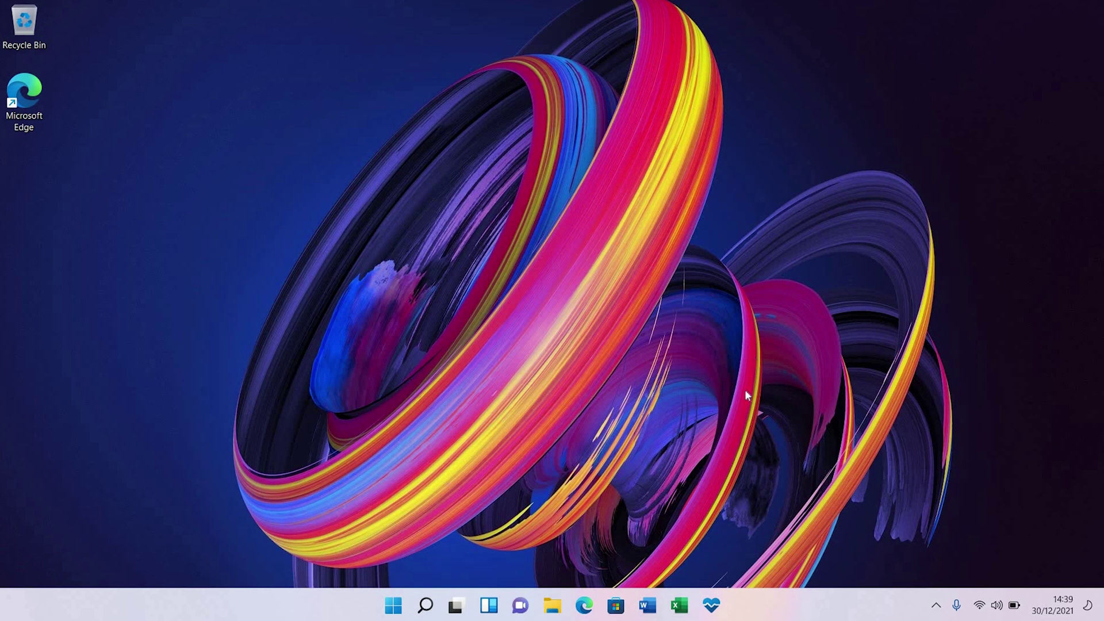
pyautogui.click(713, 605)
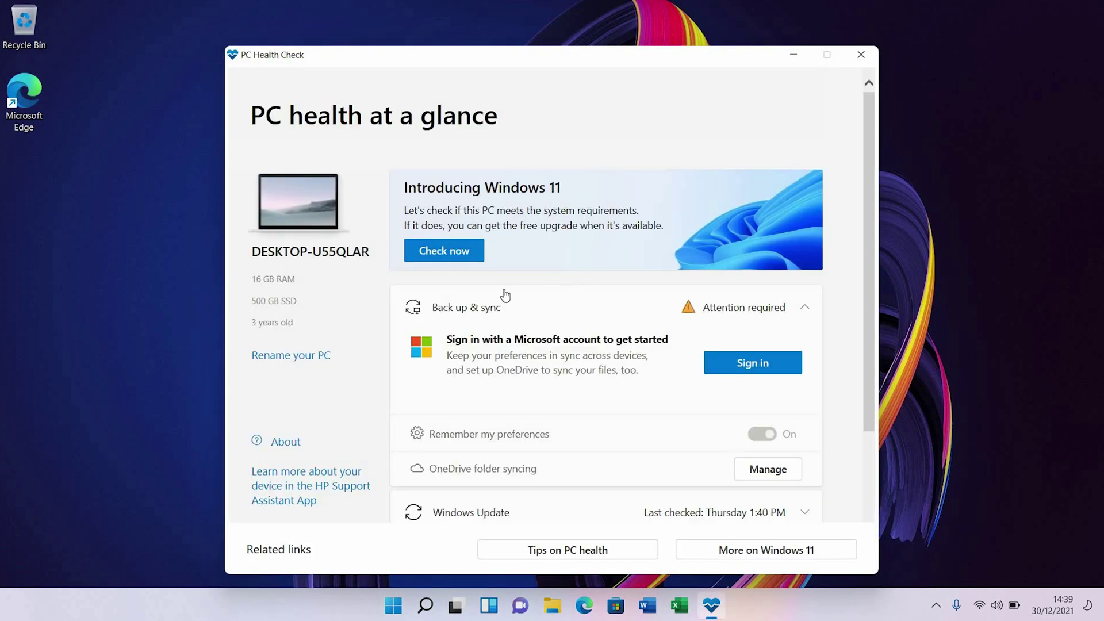
pyautogui.tripleClick(262, 322)
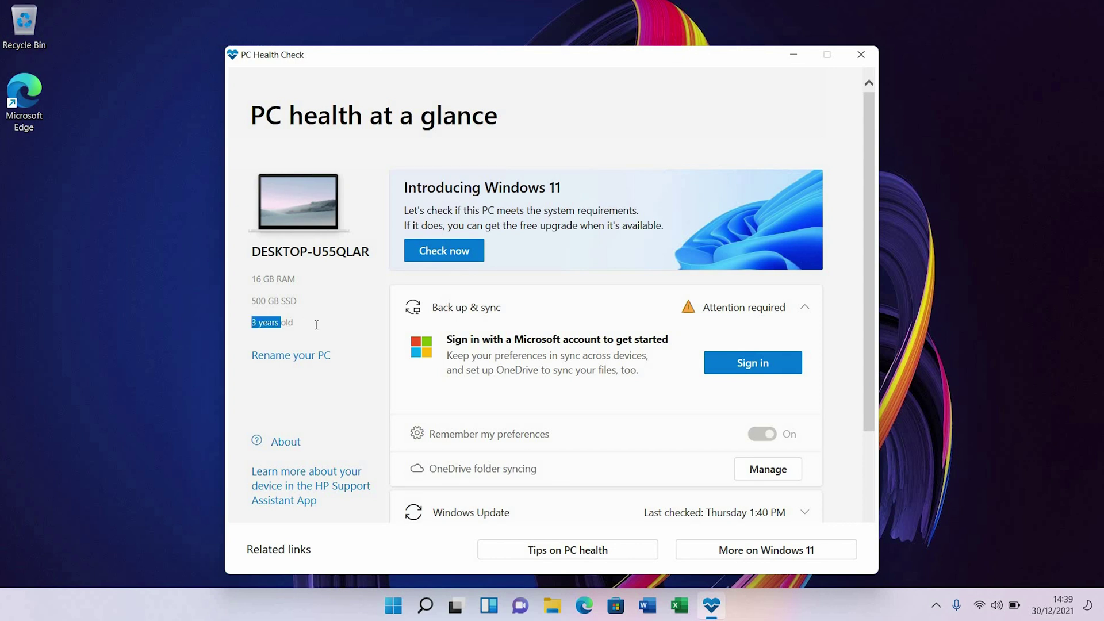
pyautogui.click(353, 332)
# - Close the PC Health Check window on the laptop
pyautogui.click(862, 59)
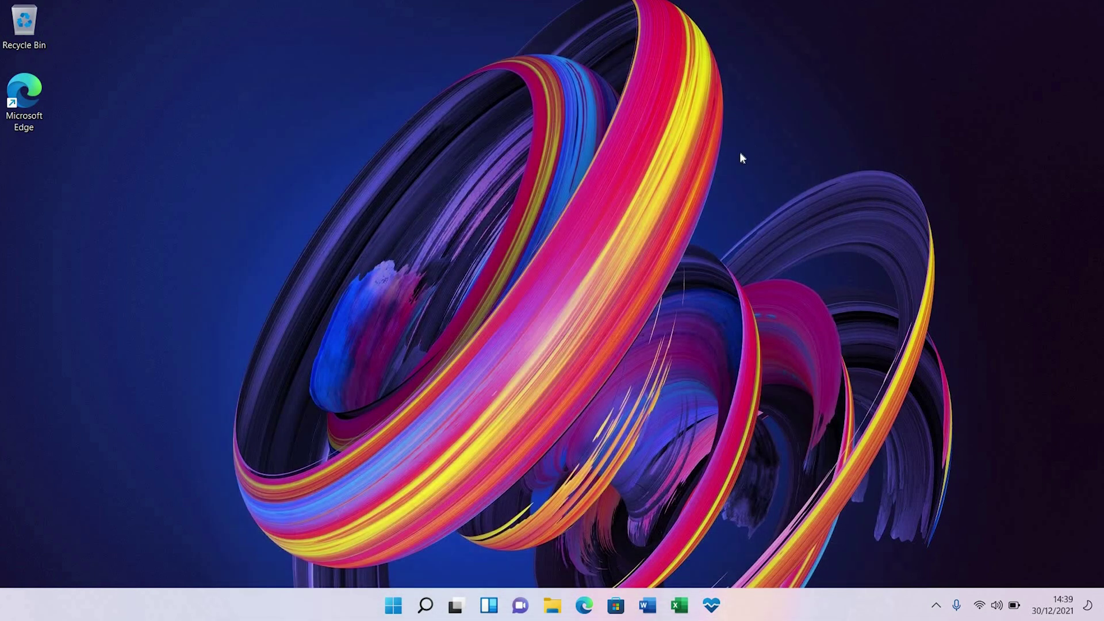